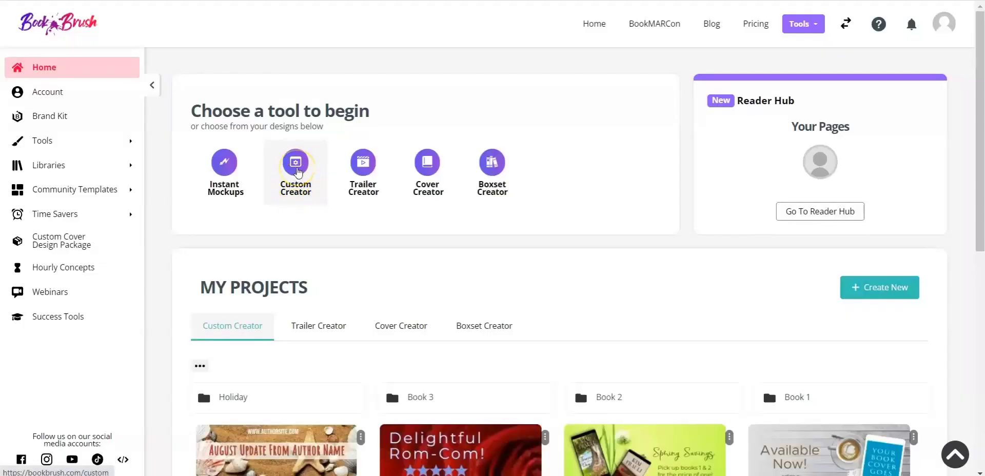
Start a new design from the Pinterest 'Cover reveal' crime-scene phone community template (1000x1532).
click(296, 171)
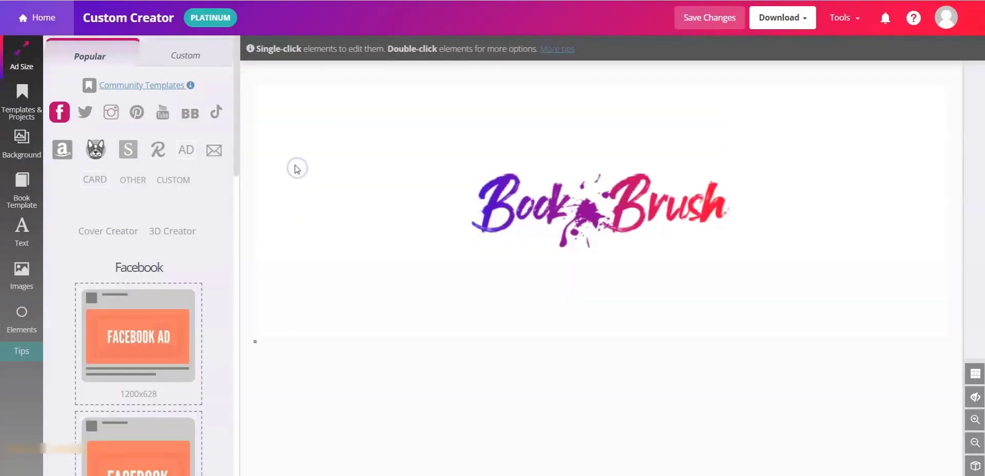
click(164, 85)
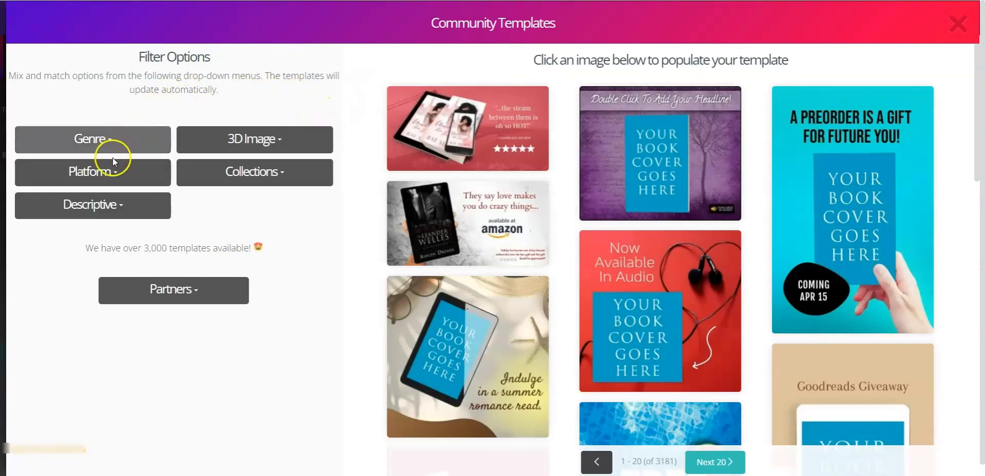
click(105, 171)
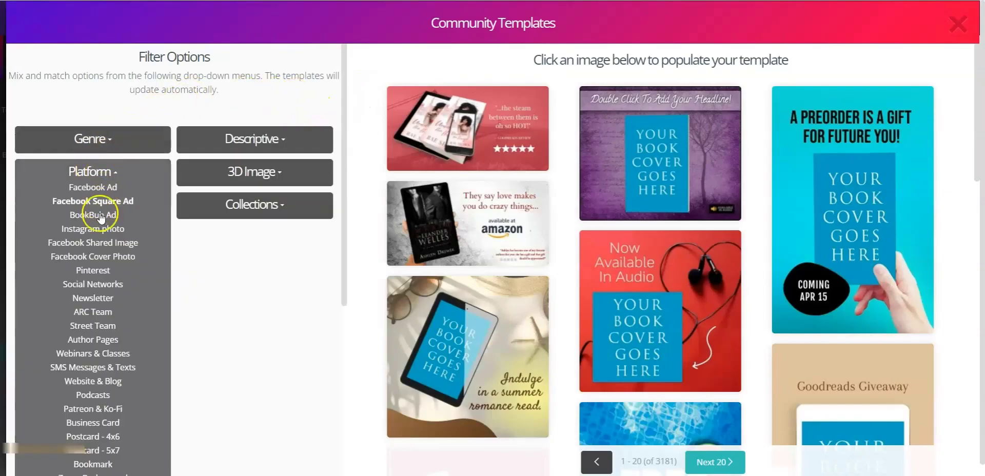
click(90, 270)
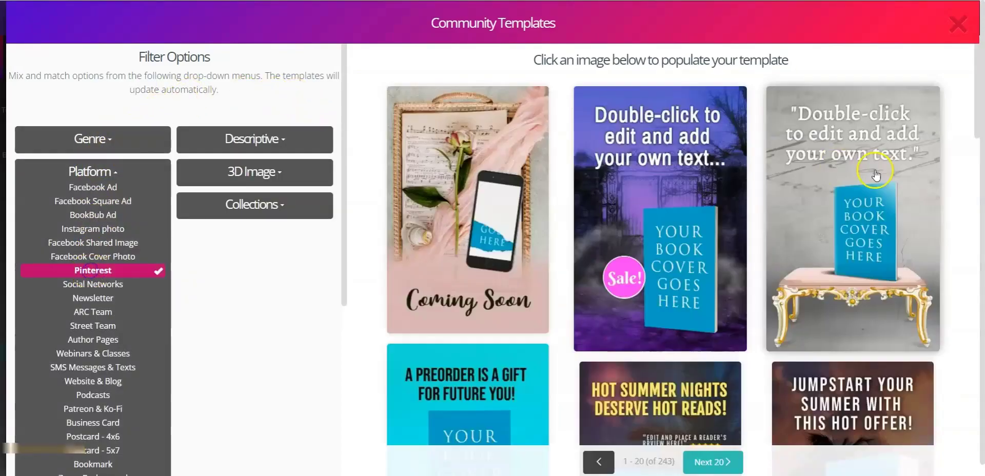
click(715, 462)
scroll(862, 214, down, 5)
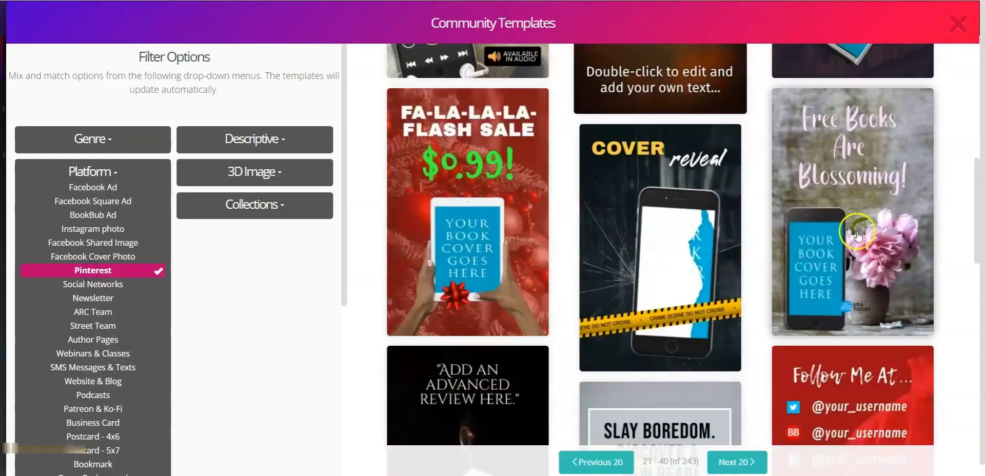
click(651, 223)
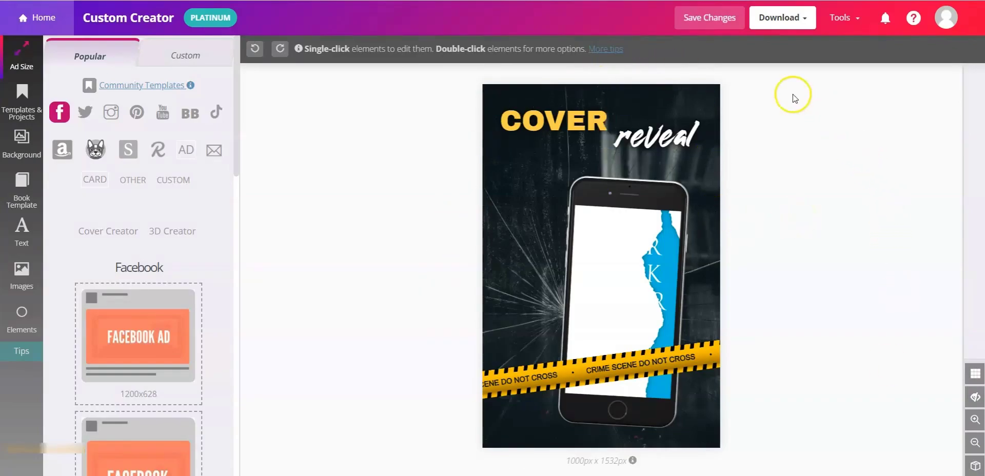
Save the design as project 'Pint', then check the download options without downloading.
click(694, 23)
text(Pinterest Cover Ree)
key(Return)
click(613, 176)
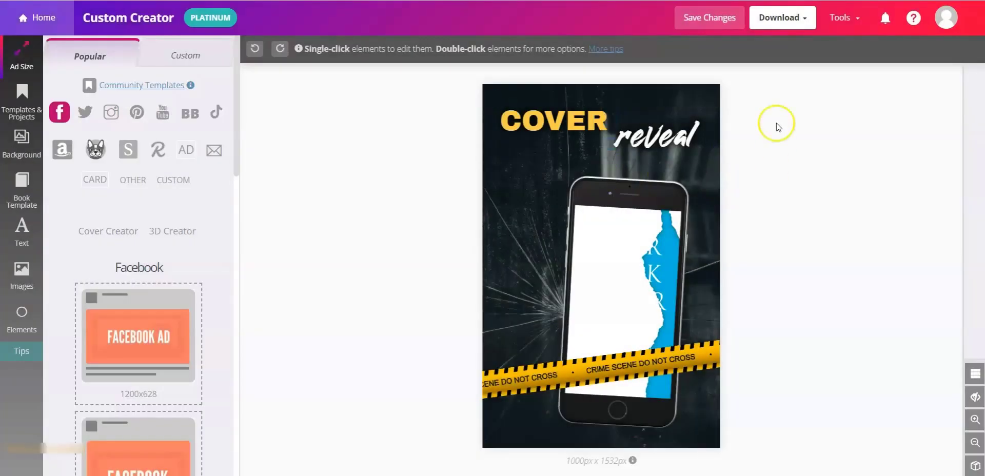
click(793, 20)
Resize the design to the 1080x1080 Instagram photo format.
click(109, 114)
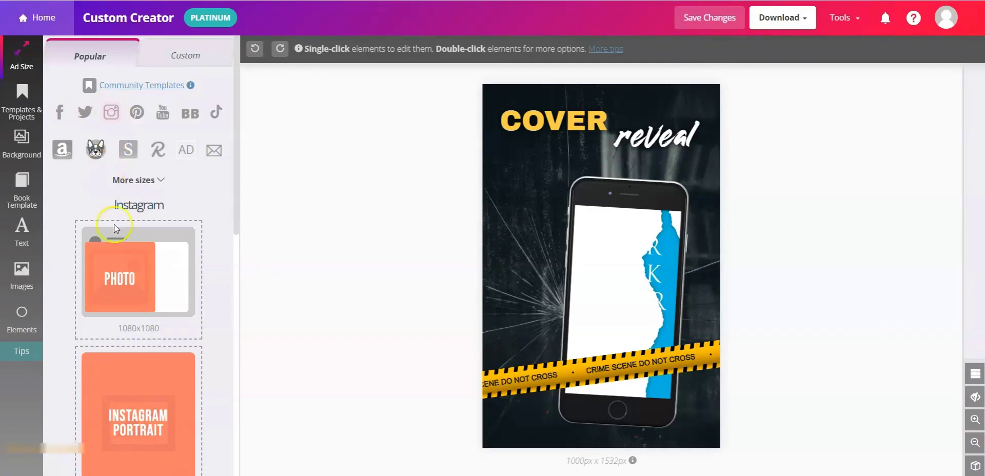
click(122, 272)
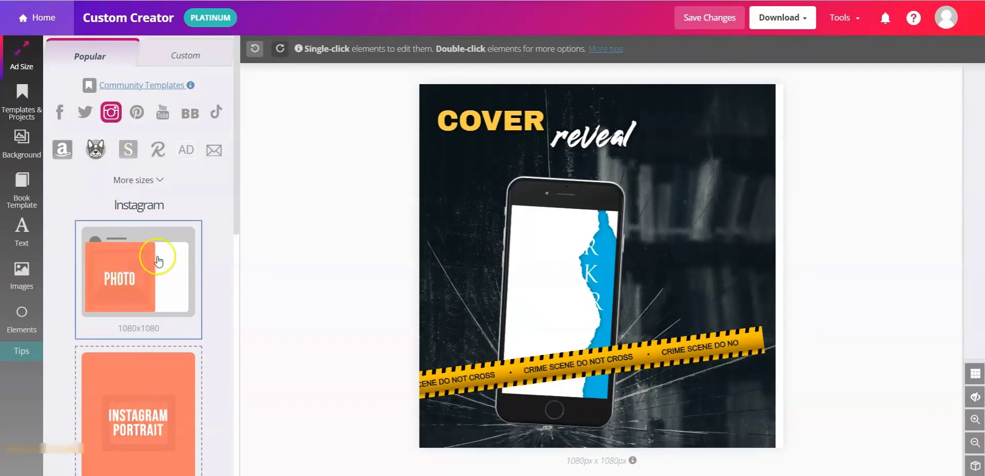
click(537, 266)
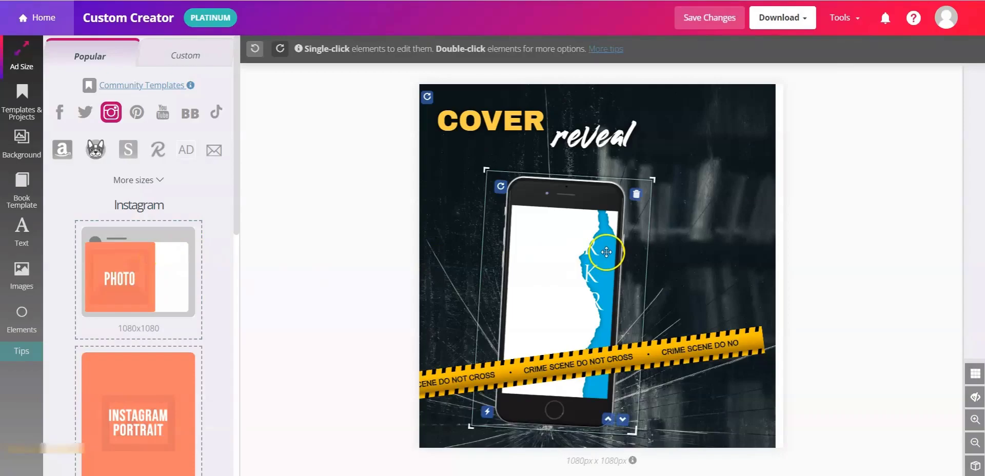
click(809, 273)
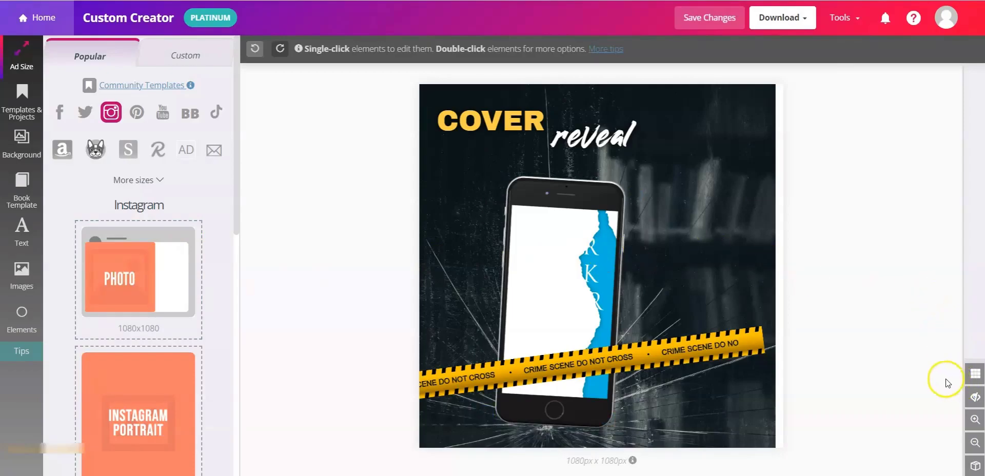
Turn on the view of element parts lying outside the canvas edges.
click(977, 397)
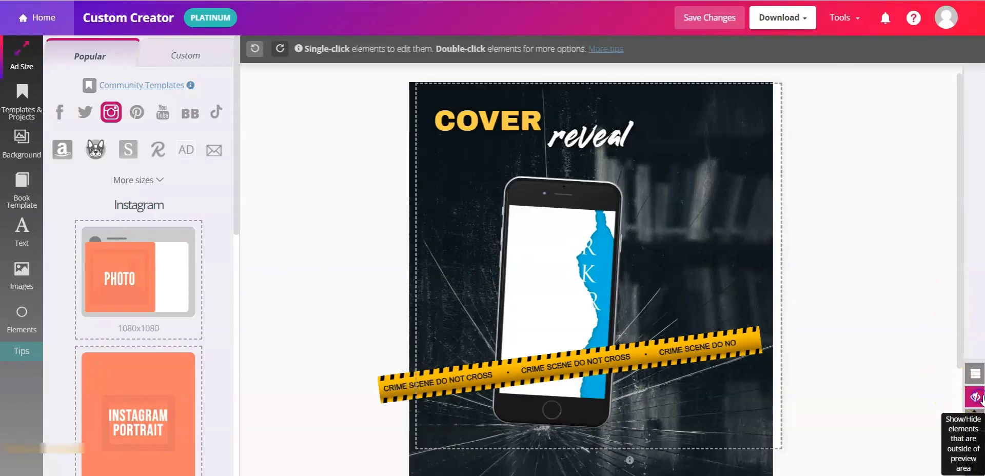
click(976, 399)
click(977, 399)
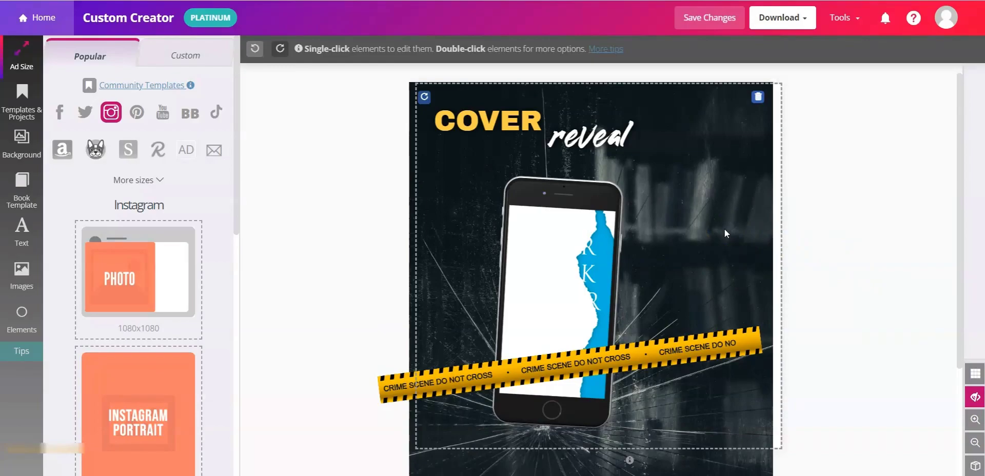
Rescale the background image wider and move it up slightly left.
drag(775, 221, 796, 205)
click(764, 205)
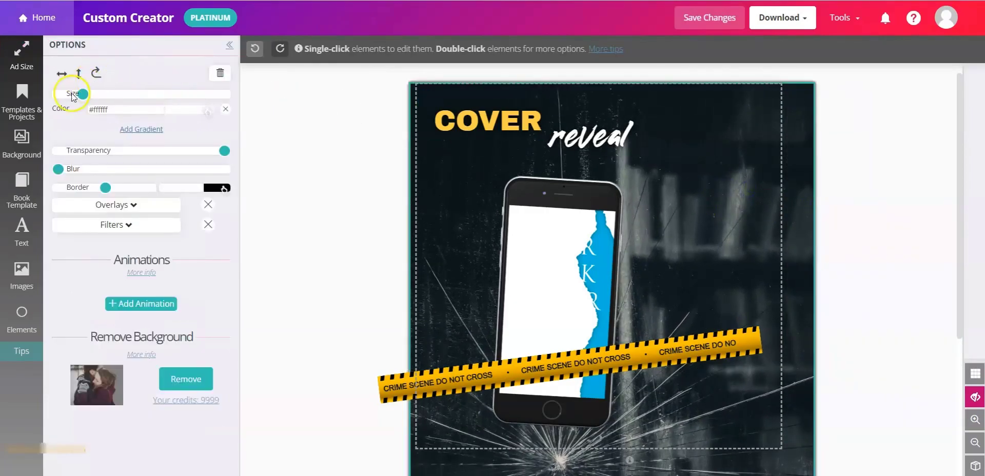
drag(83, 93, 88, 91)
drag(854, 354, 837, 248)
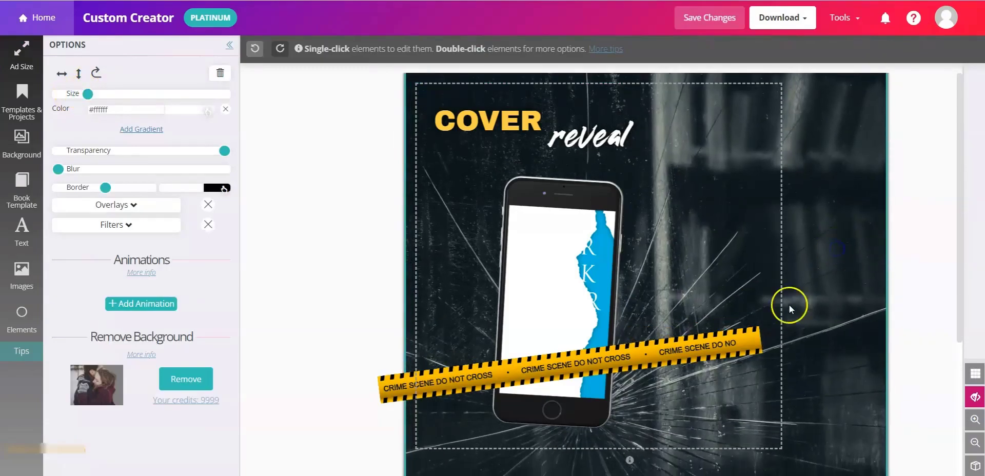
Lengthen the crime-scene tape and move it lower on the canvas.
click(677, 345)
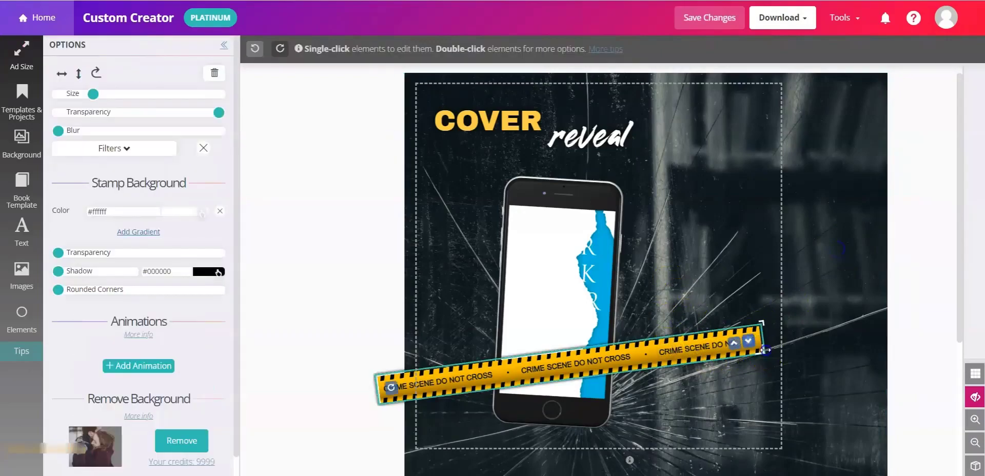
drag(765, 350, 836, 339)
drag(698, 339, 694, 393)
Enlarge the phone mockup, shift it right and up, and widen it leftward.
click(533, 291)
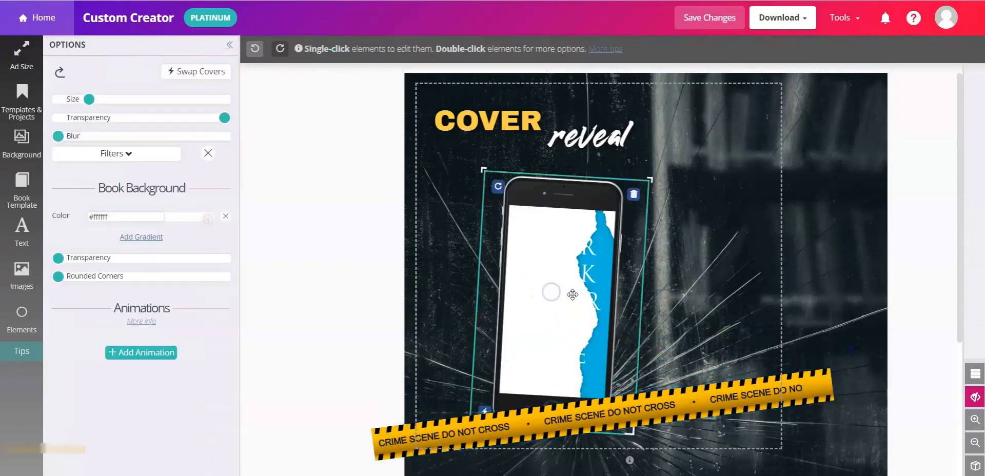
mouse_move(89, 99)
mouse_down()
mouse_move(99, 101)
mouse_move(81, 100)
mouse_move(91, 100)
mouse_up()
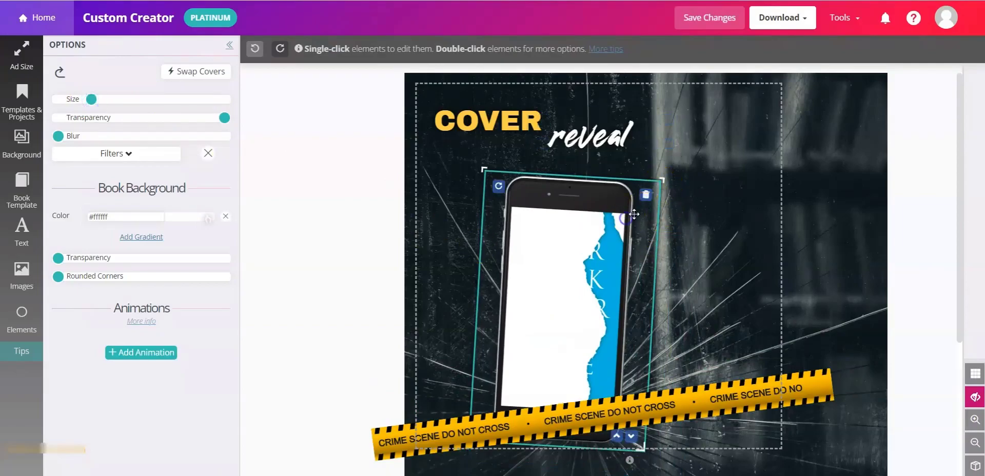
drag(650, 235, 699, 224)
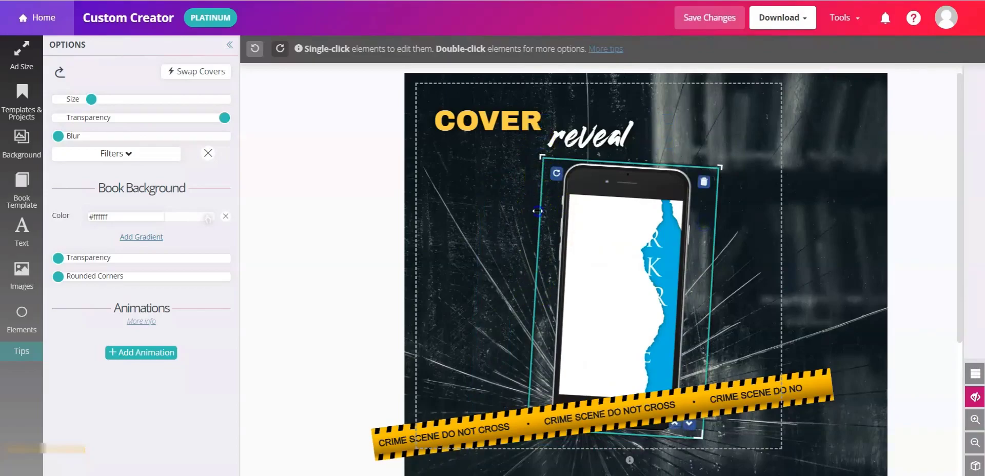
mouse_move(532, 214)
mouse_down()
mouse_move(487, 226)
mouse_move(535, 208)
mouse_move(511, 215)
mouse_move(517, 210)
mouse_up()
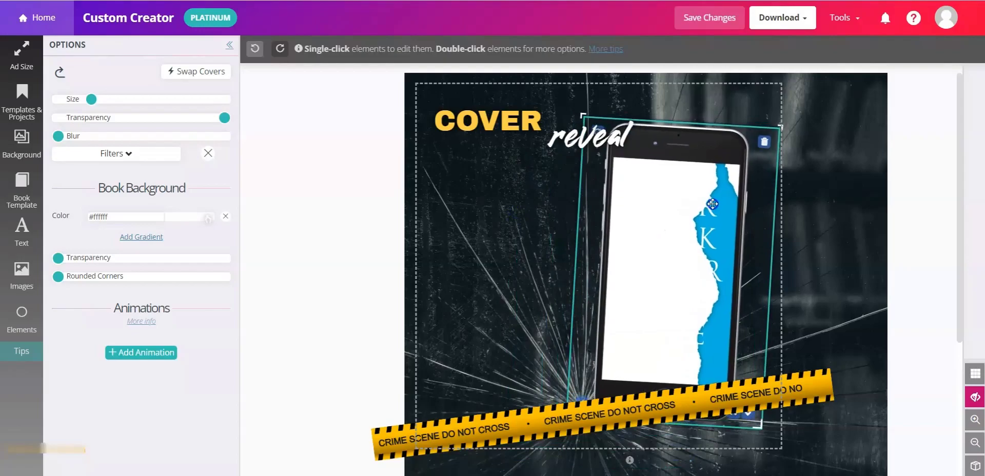
Raise the COVER title to size 55 on one line and nudge it right.
click(536, 136)
click(534, 131)
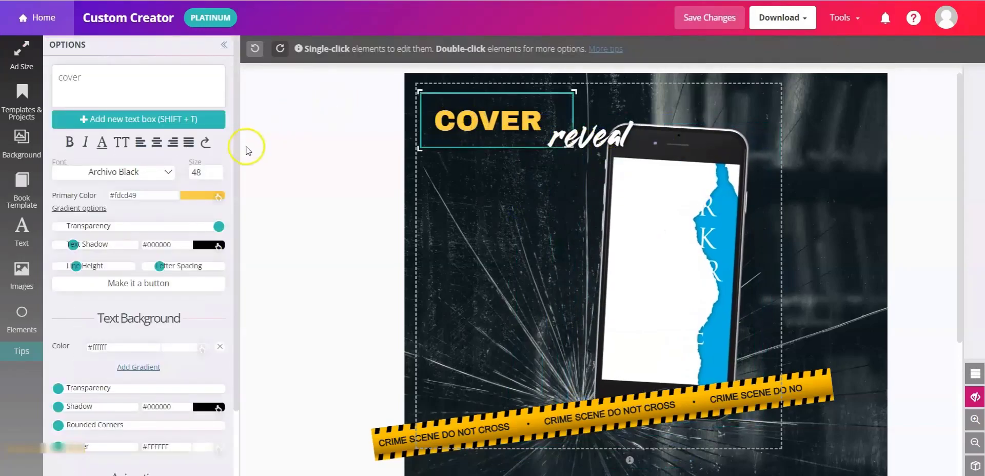
click(216, 170)
drag(420, 136, 407, 136)
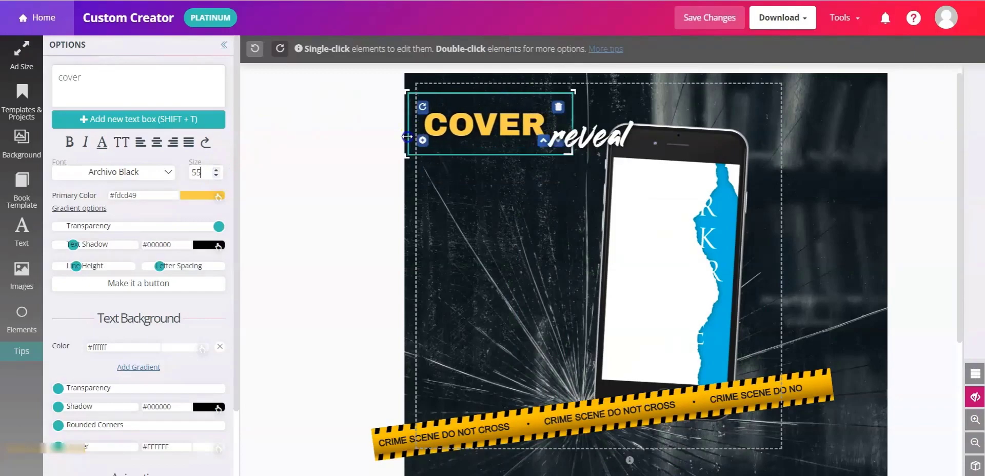
drag(488, 126, 507, 126)
Move 'reveal' beneath COVER and enlarge it to size 101 with a wider box.
click(616, 134)
drag(616, 135, 542, 183)
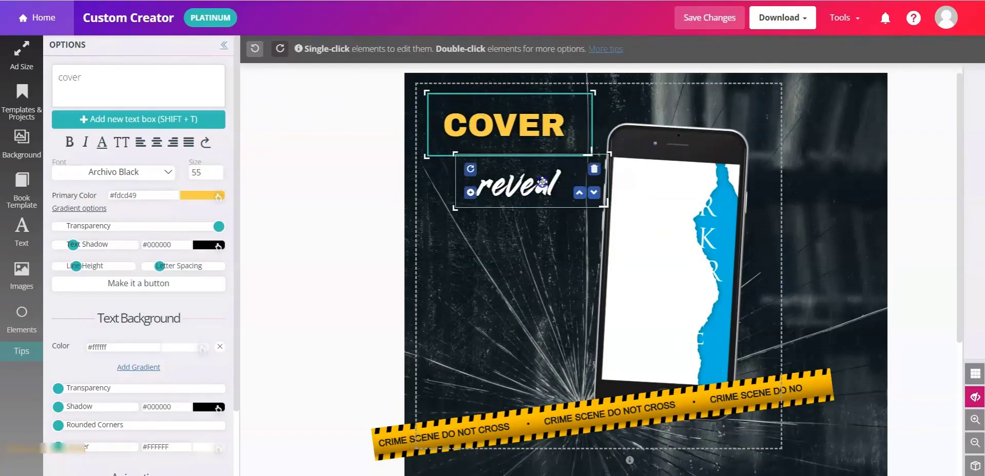
click(216, 170)
click(216, 170)
drag(513, 191, 508, 174)
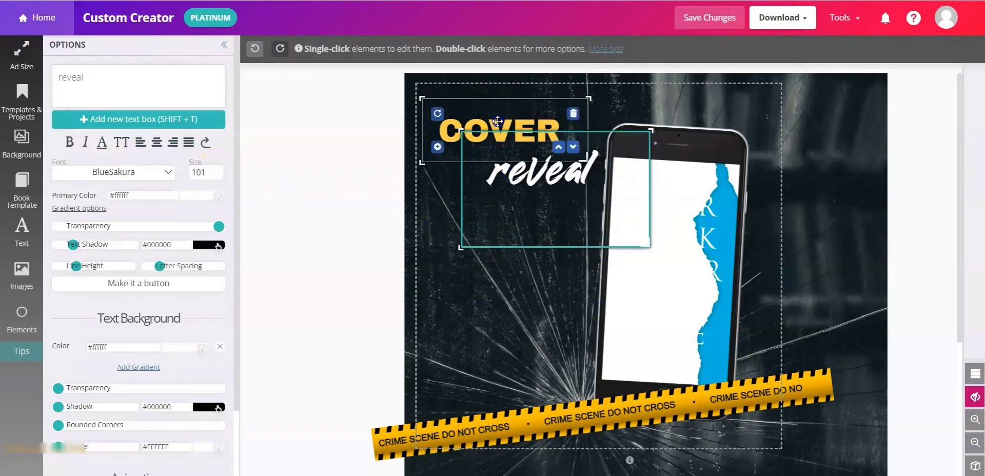
Preview the square design without the bleed border and check the download formats.
click(976, 399)
click(902, 297)
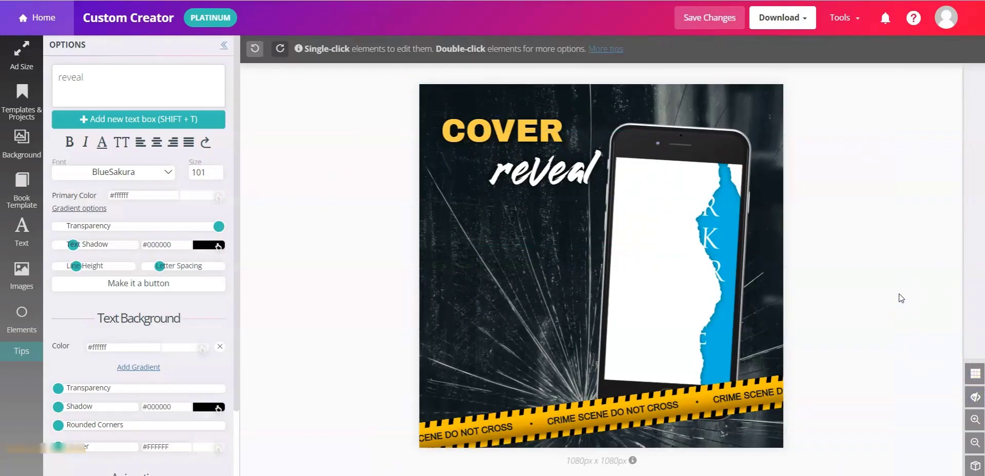
click(798, 21)
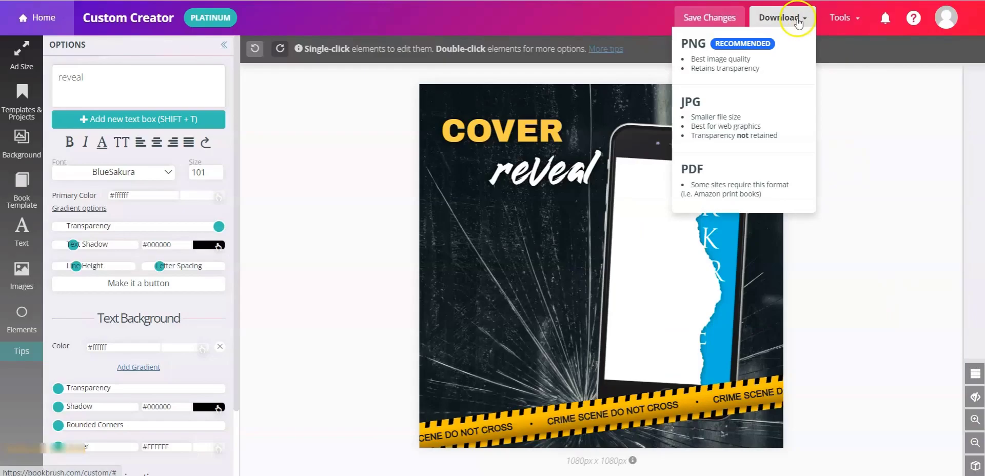
click(868, 277)
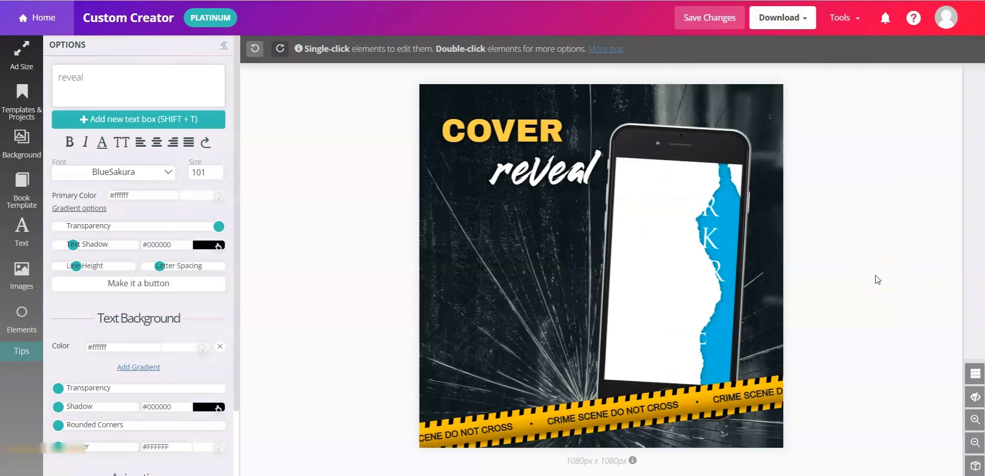
Resize the design to the Facebook Ad 1200x628 format.
click(16, 56)
click(60, 110)
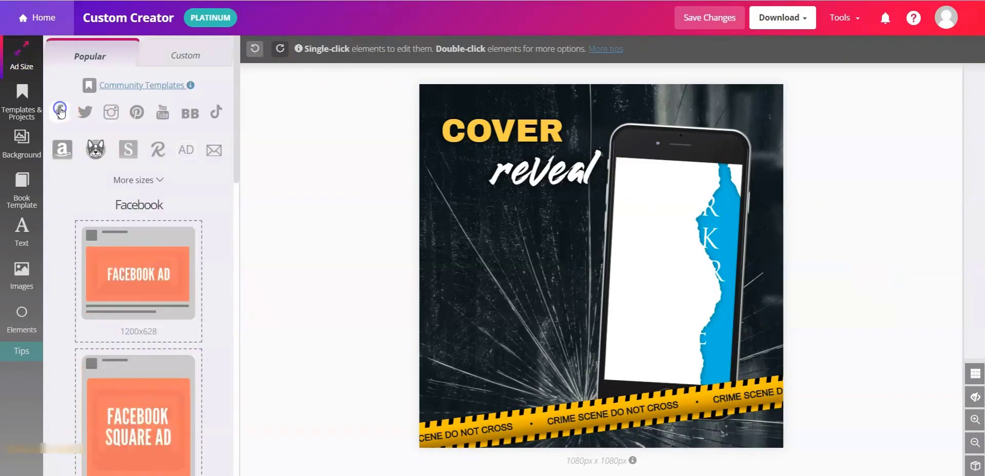
click(121, 284)
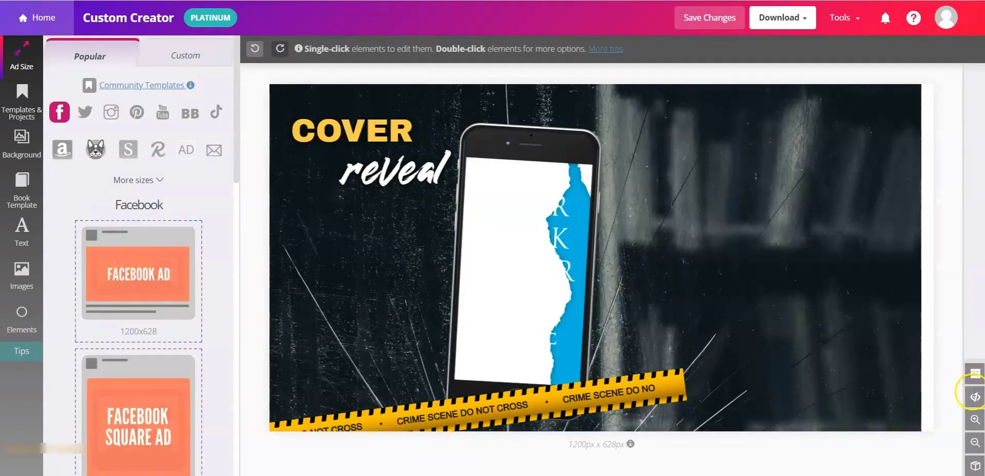
Show outside elements, shift the background image up, and stretch the crime-scene tape wider.
click(976, 399)
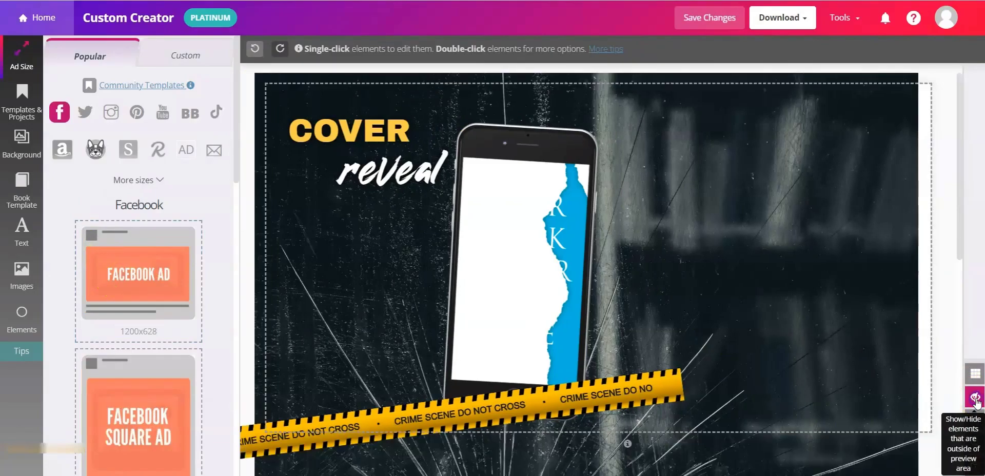
drag(919, 374, 900, 160)
click(672, 403)
drag(685, 389, 894, 350)
Set the tape to about 49% size along the bottom and move an enlarged phone right.
double_click(801, 390)
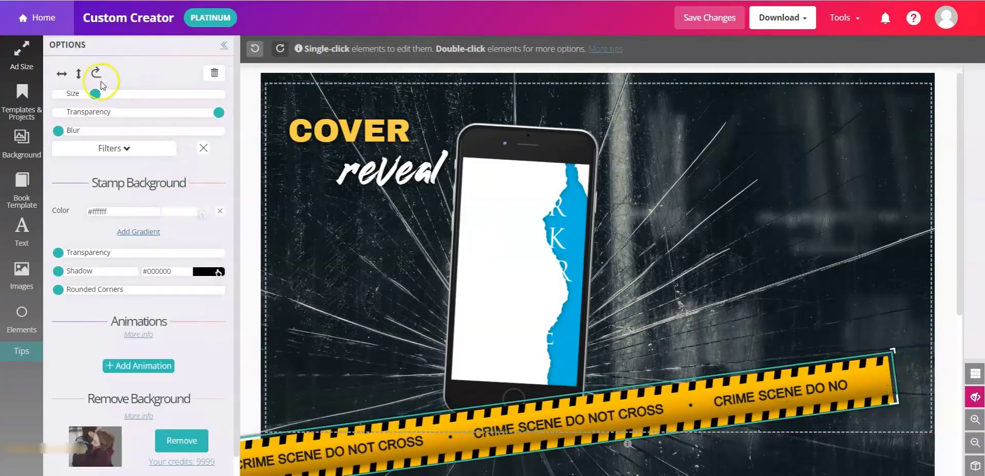
drag(95, 94, 98, 94)
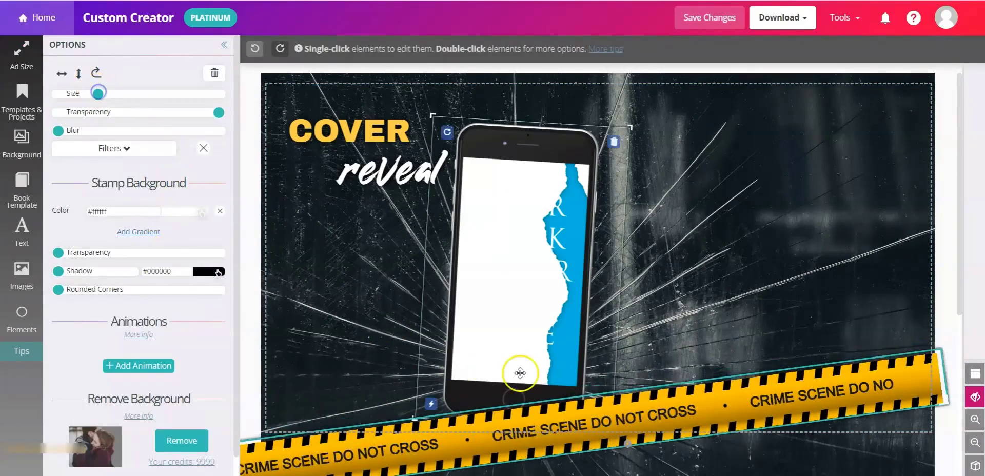
drag(522, 369, 532, 329)
drag(524, 256, 731, 246)
double_click(732, 246)
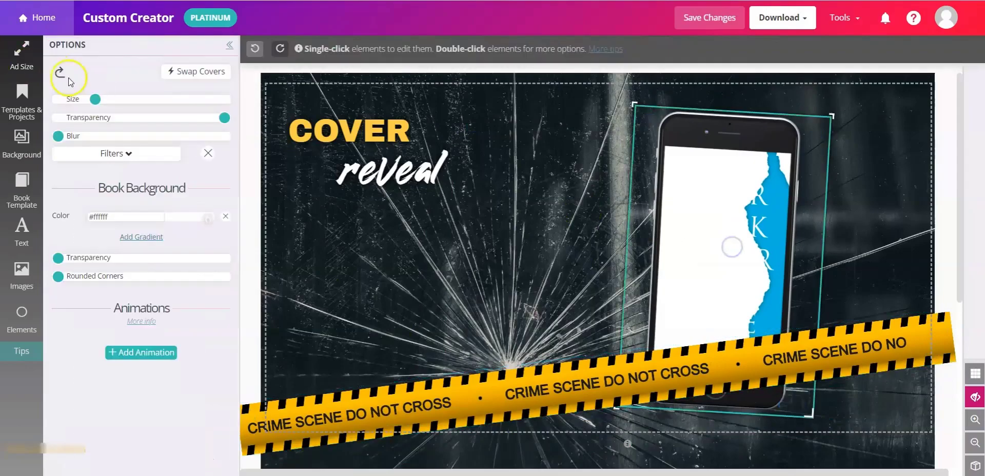
drag(92, 100, 99, 100)
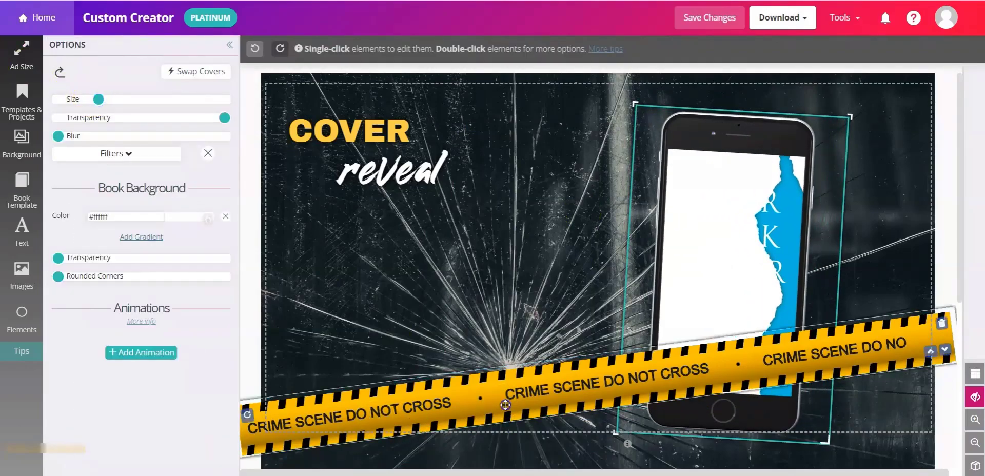
Enlarge the COVER title and set 'reveal' to size 138 with a wider box.
click(366, 119)
double_click(365, 118)
click(216, 170)
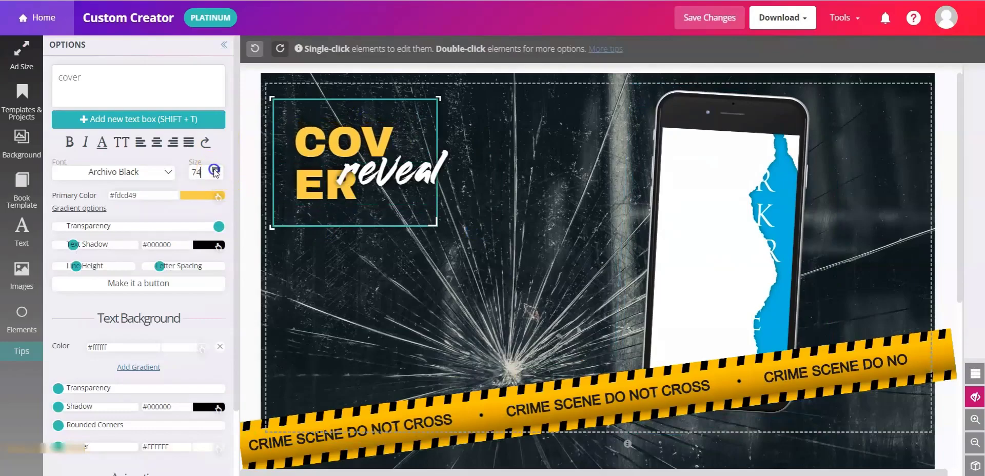
click(490, 260)
click(216, 170)
drag(426, 343, 327, 343)
click(840, 459)
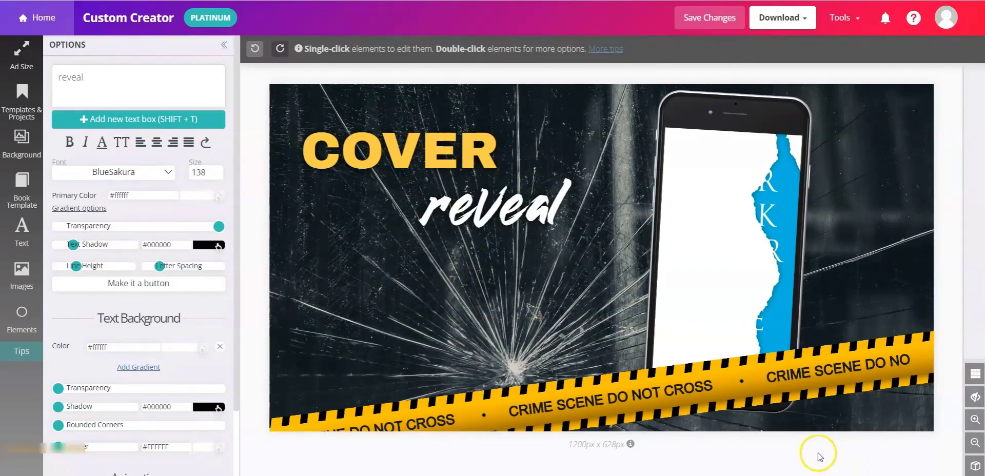
click(779, 18)
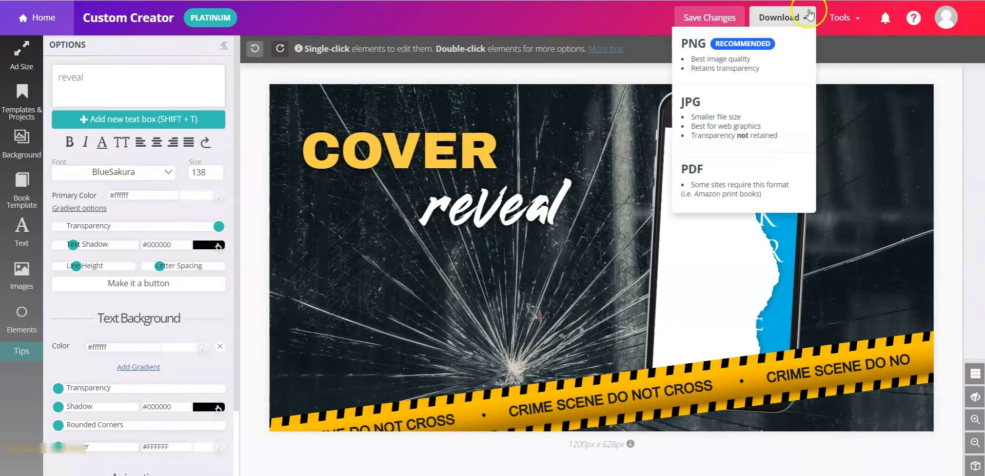
click(722, 53)
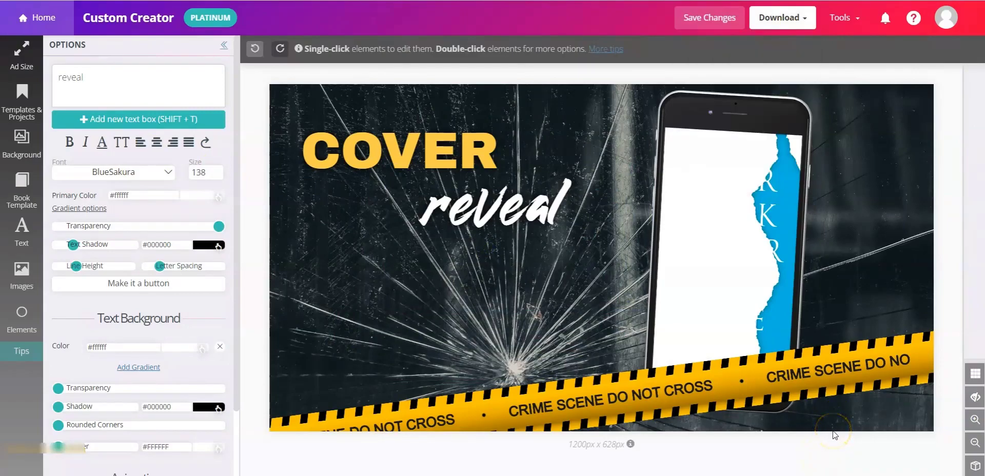